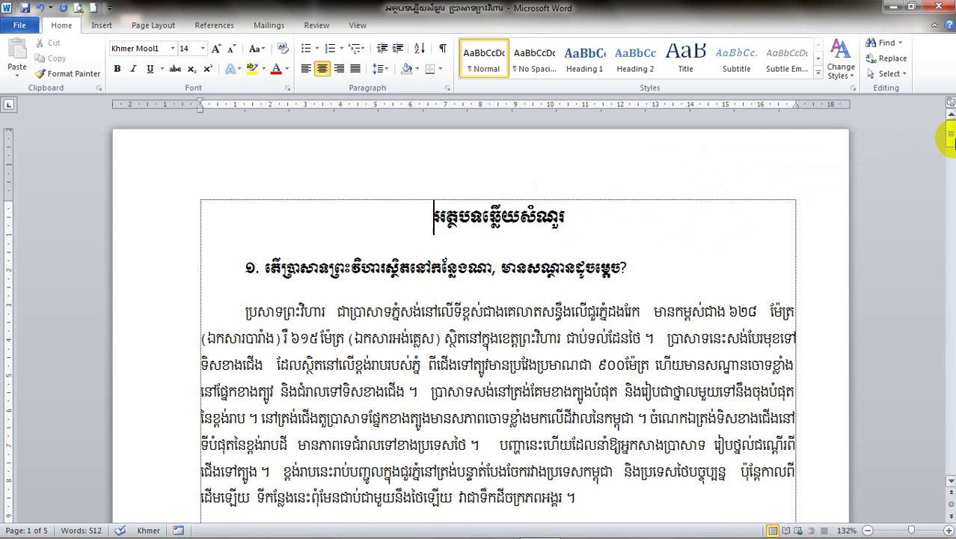
Step: Open the document's print preview and return to the document, doing this twice
mouse_move(949, 136)
left_mouse_down()
mouse_move(951, 256)
mouse_move(940, 123)
left_mouse_up()
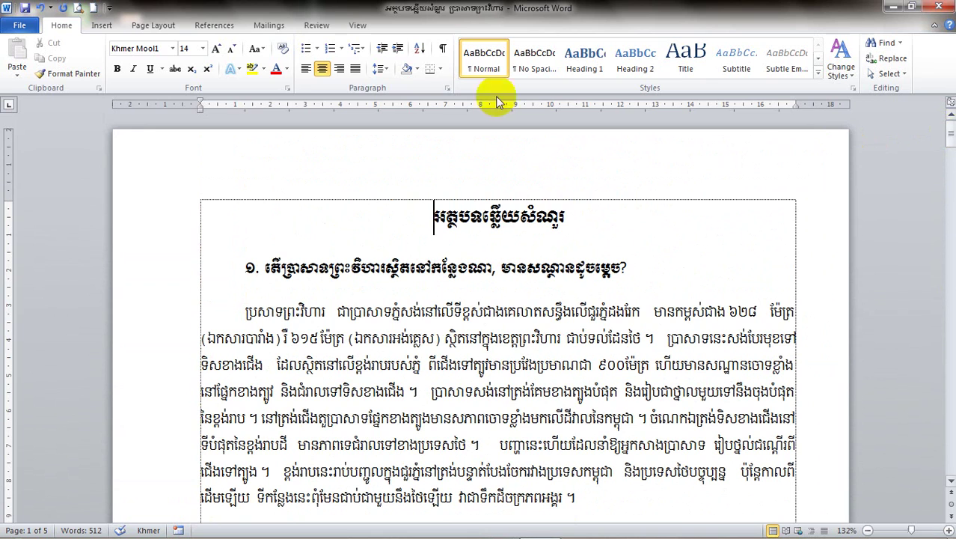
left_click(110, 12)
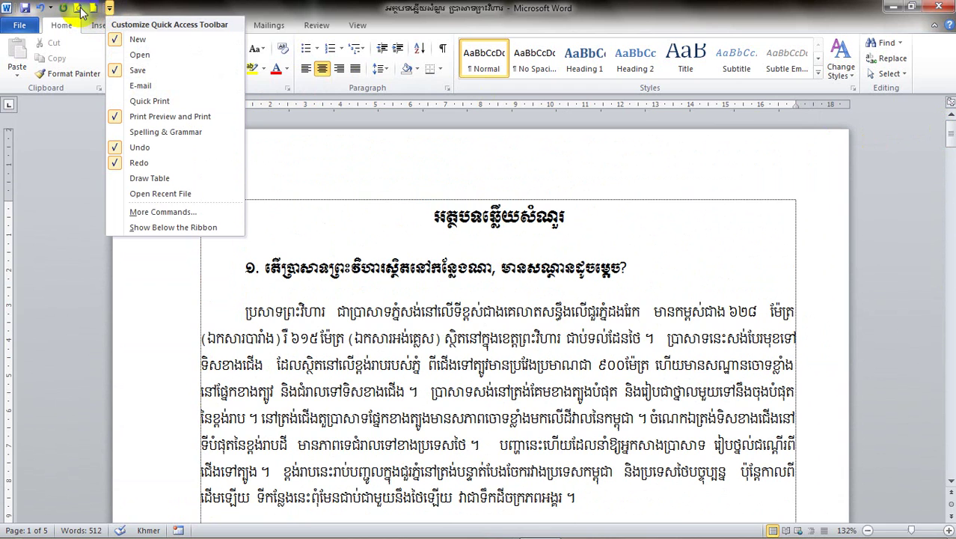
left_click(78, 10)
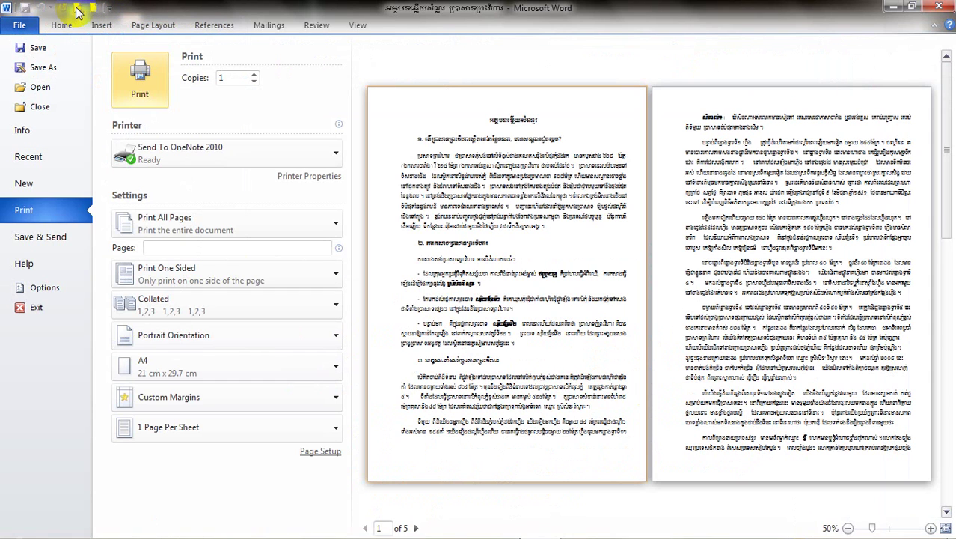
left_click(62, 25)
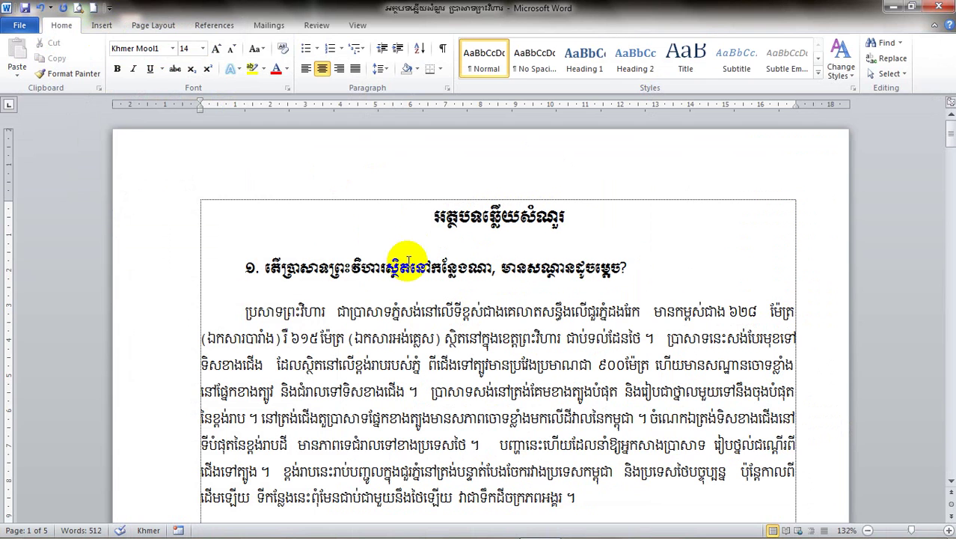
key("ctrl+p")
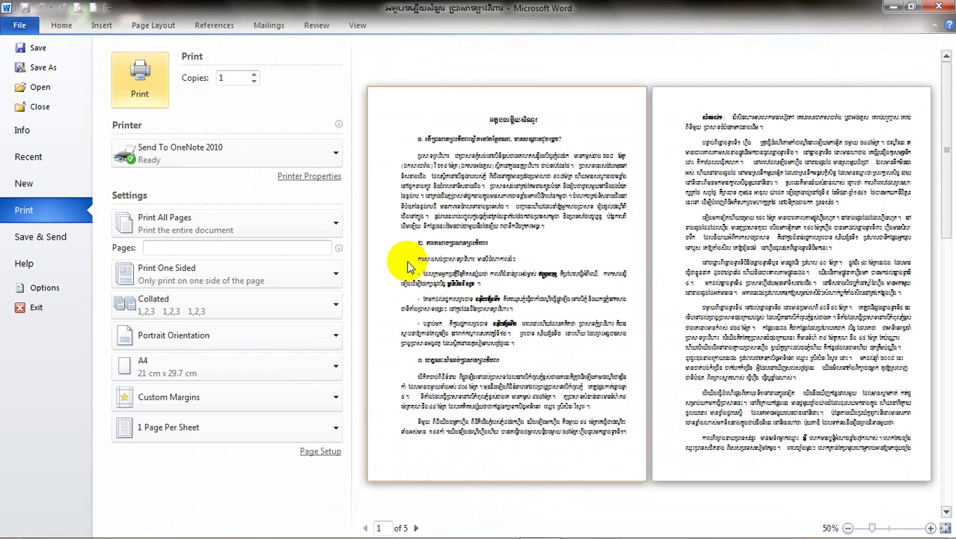
left_click(68, 25)
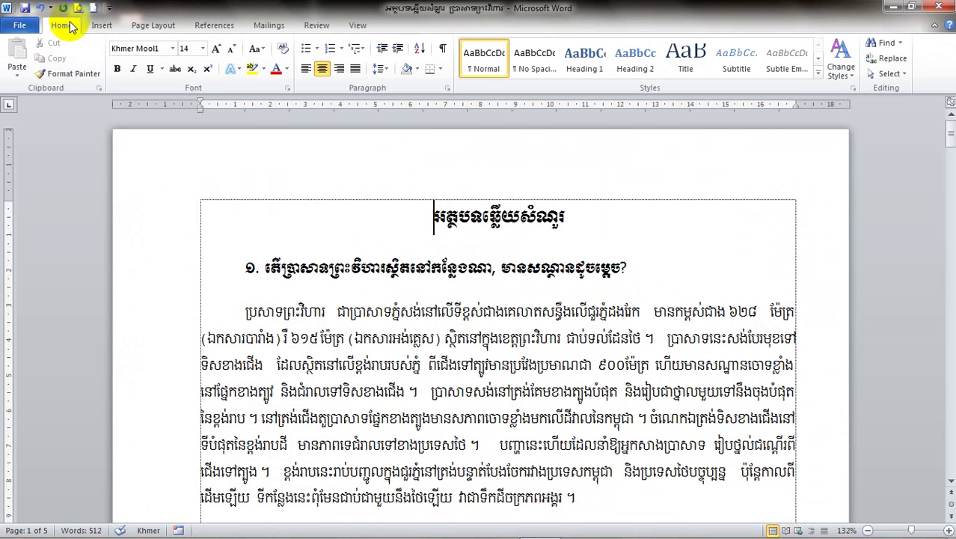
Step: Open the print settings and zoom the page preview out to 42%
left_click(19, 25)
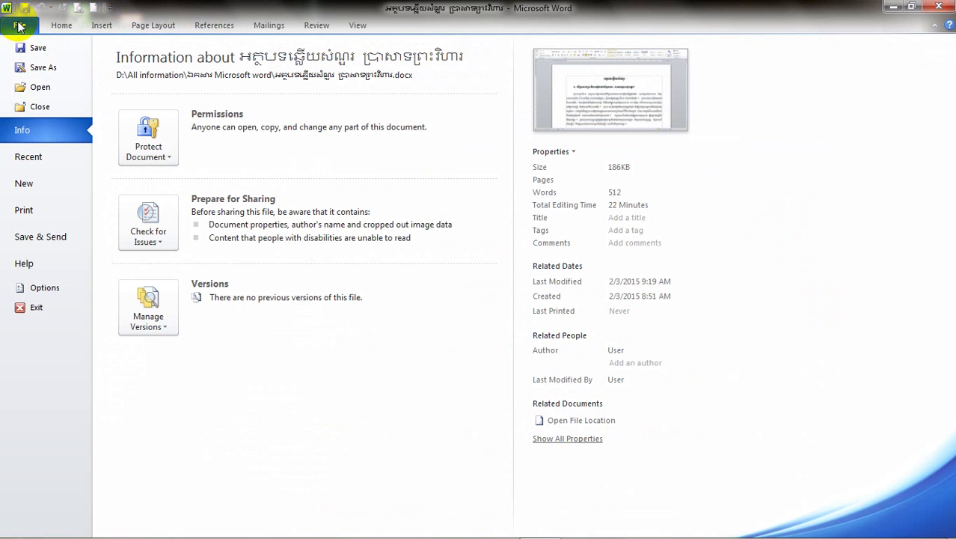
left_click(50, 209)
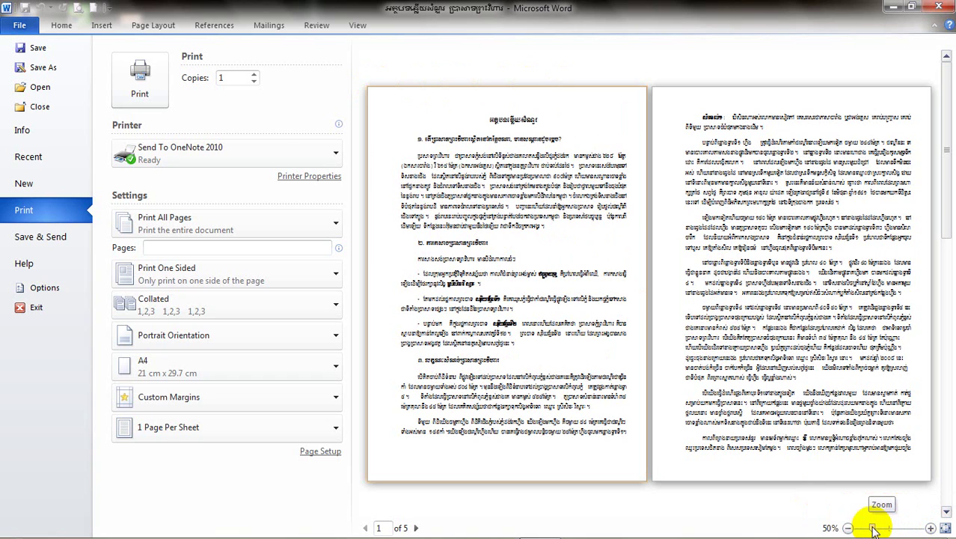
mouse_move(873, 527)
left_mouse_down()
mouse_move(900, 527)
mouse_move(854, 527)
mouse_move(874, 528)
mouse_move(862, 526)
left_mouse_up()
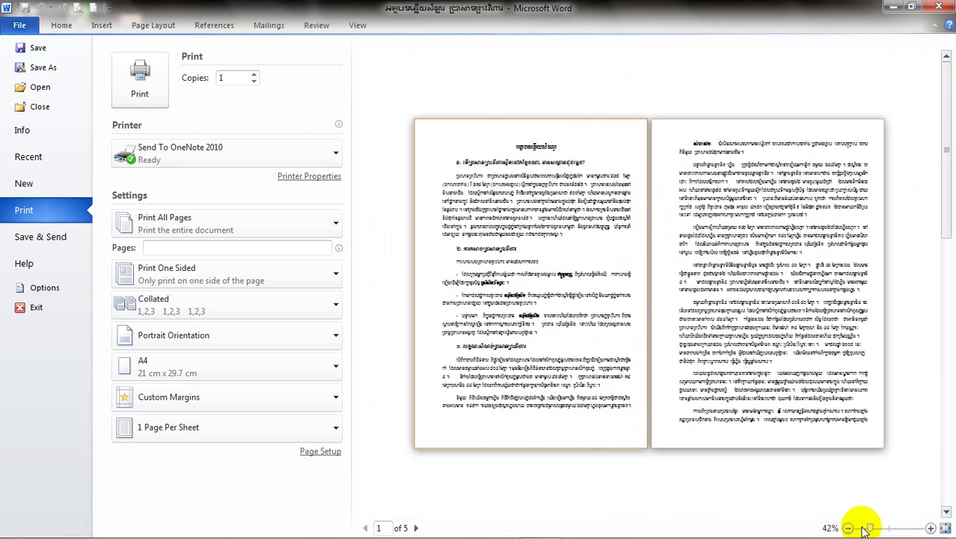
Step: Examine the setting for the number of copies of the print job
left_click(140, 93)
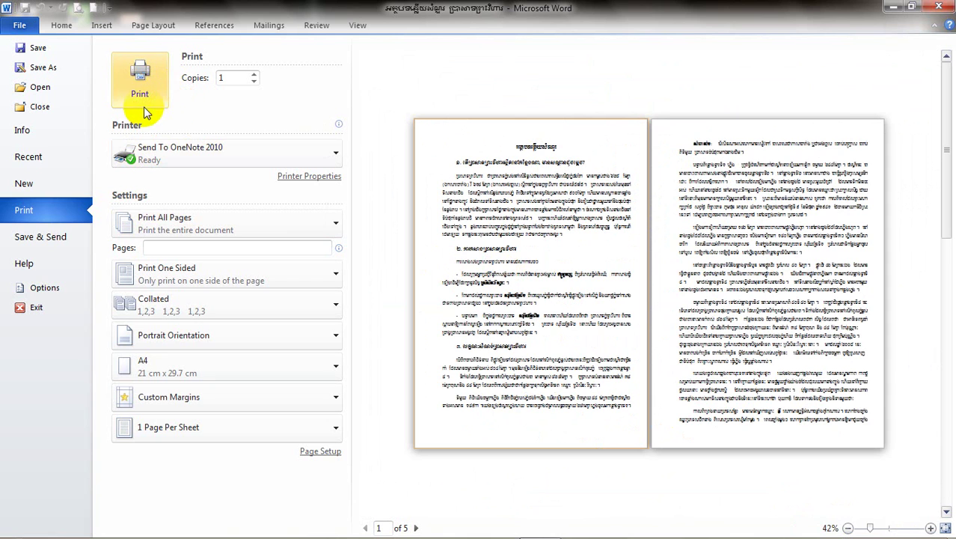
left_click(228, 78)
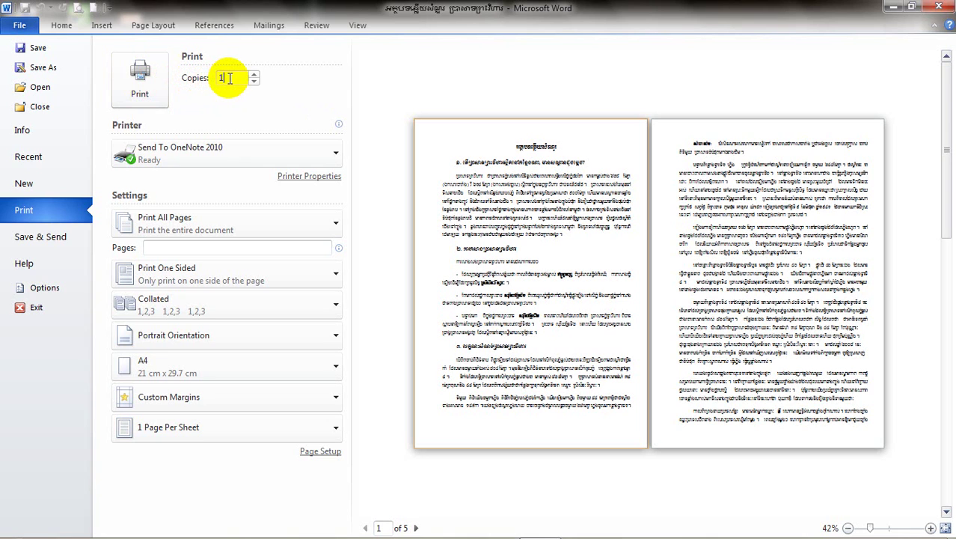
double_click(232, 78)
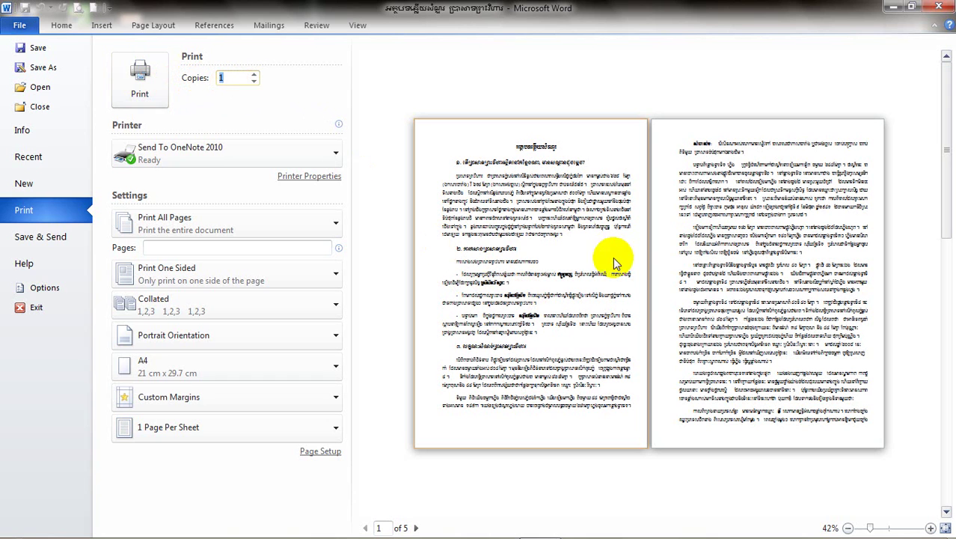
left_click(235, 78)
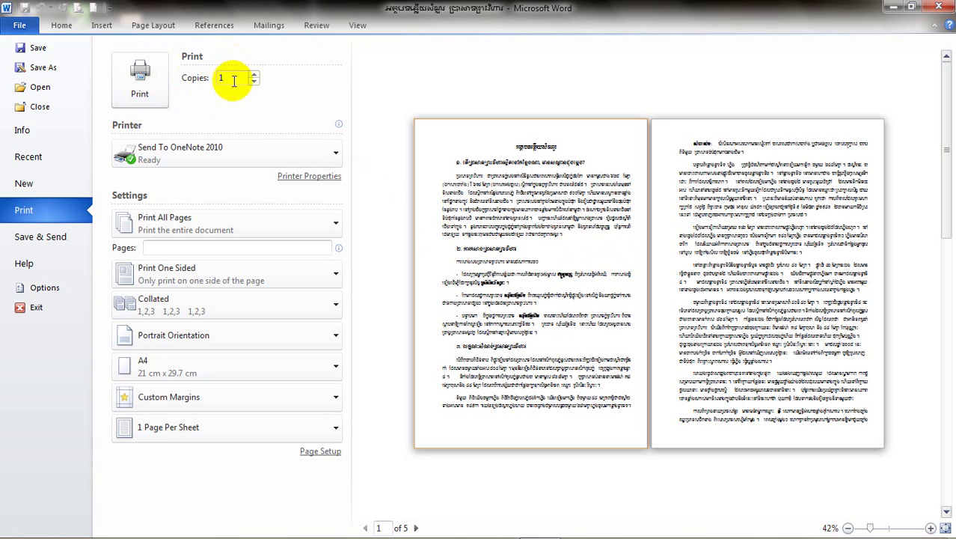
Step: Review the available printers and select Send To OneNote 2010 for the print job
left_click(264, 148)
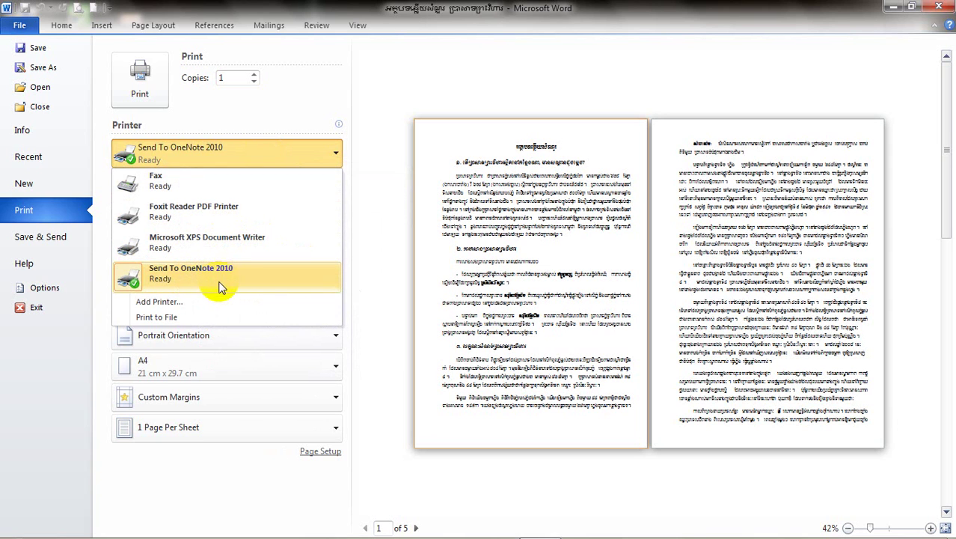
left_click(368, 207)
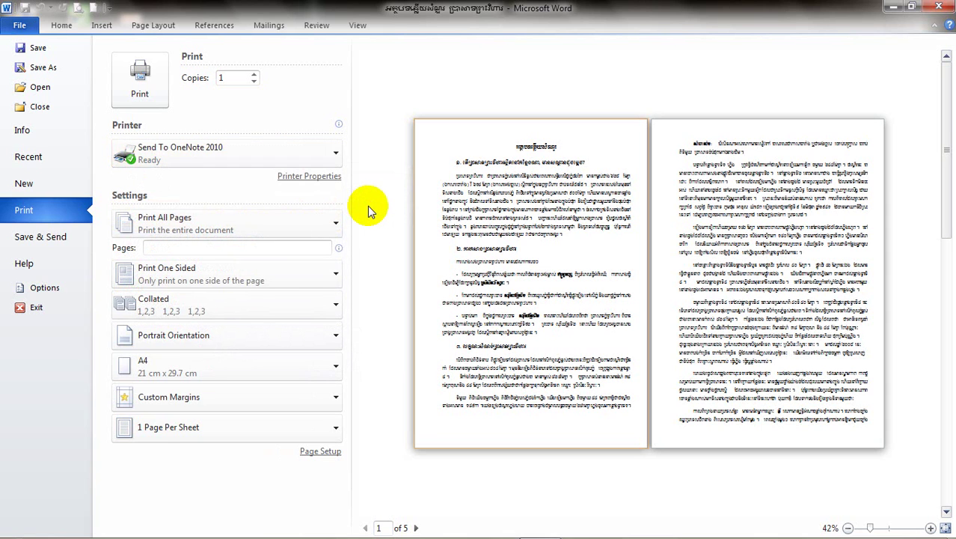
left_click(256, 154)
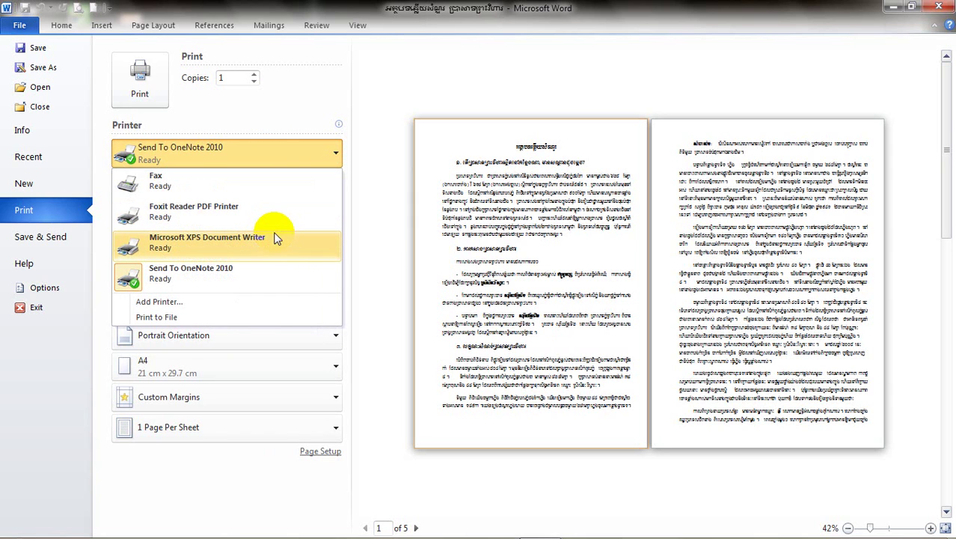
left_click(253, 272)
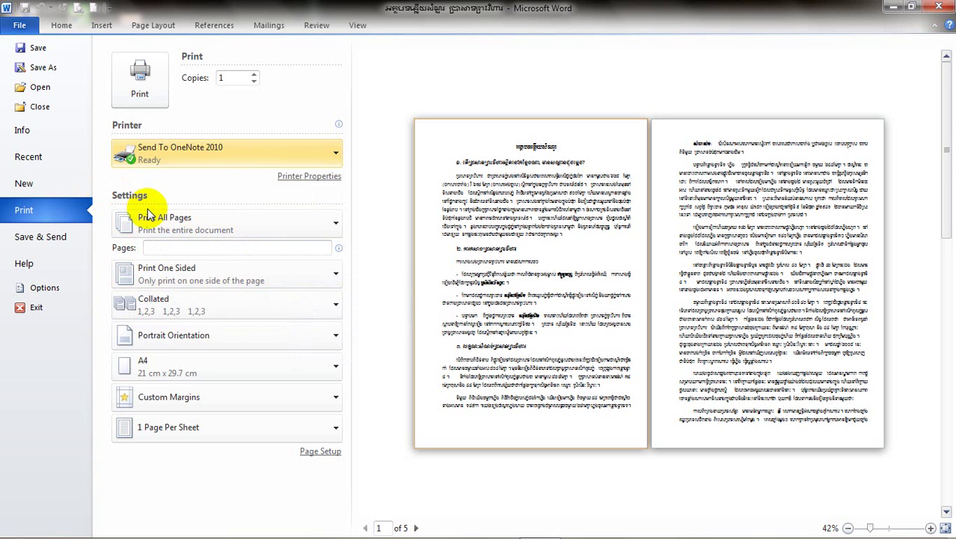
Step: Review the page range options, try the custom ranges 2- and 9, and clear the range to print all pages
left_click(236, 224)
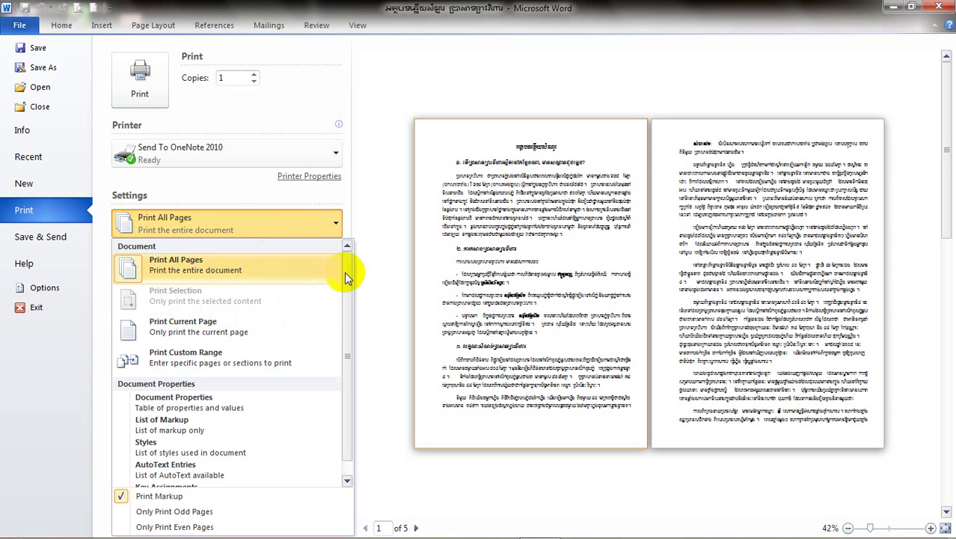
left_click(334, 225)
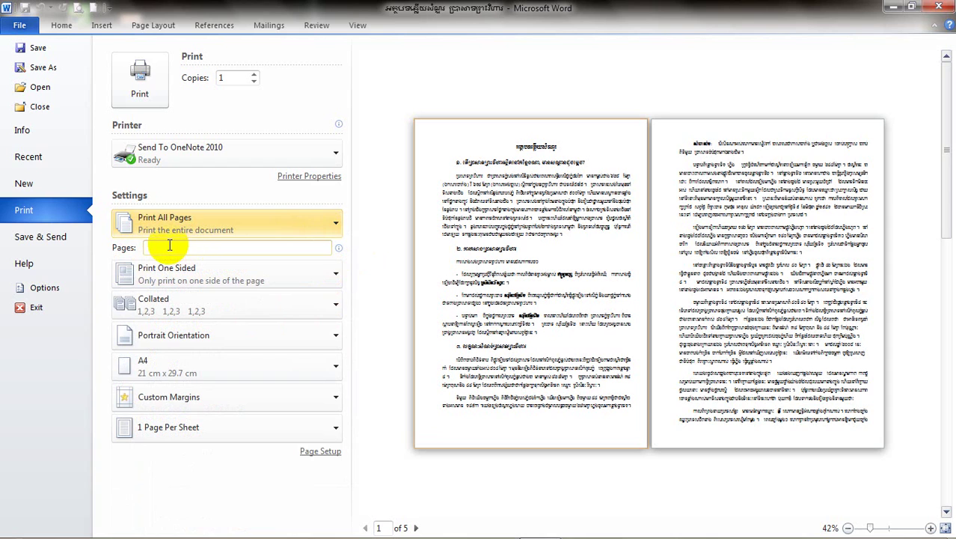
left_click(169, 247)
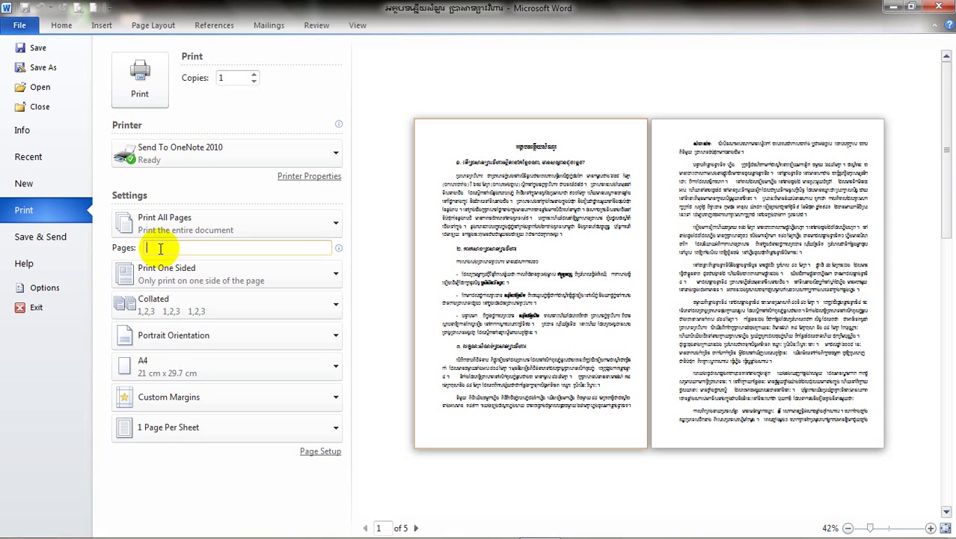
type("2-")
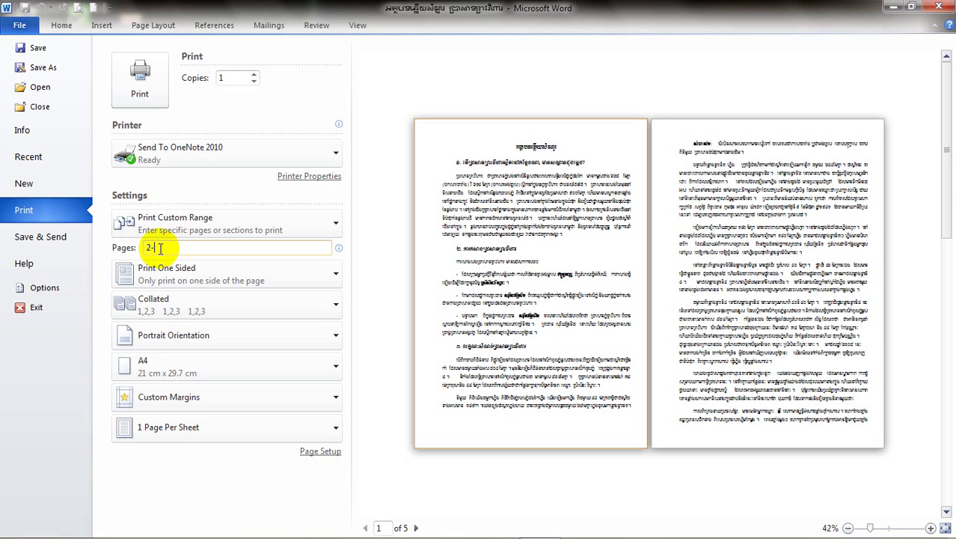
key("BackSpace")
key("BackSpace")
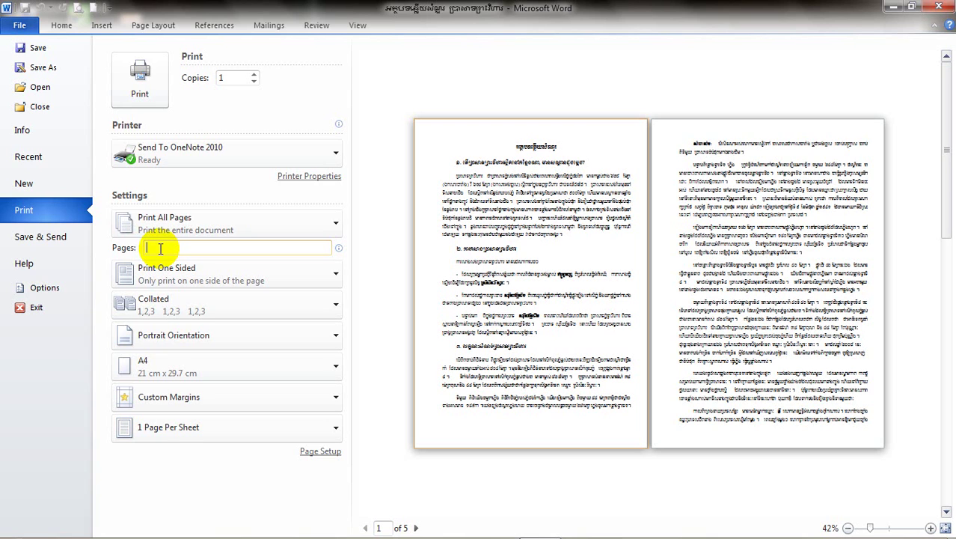
type("9")
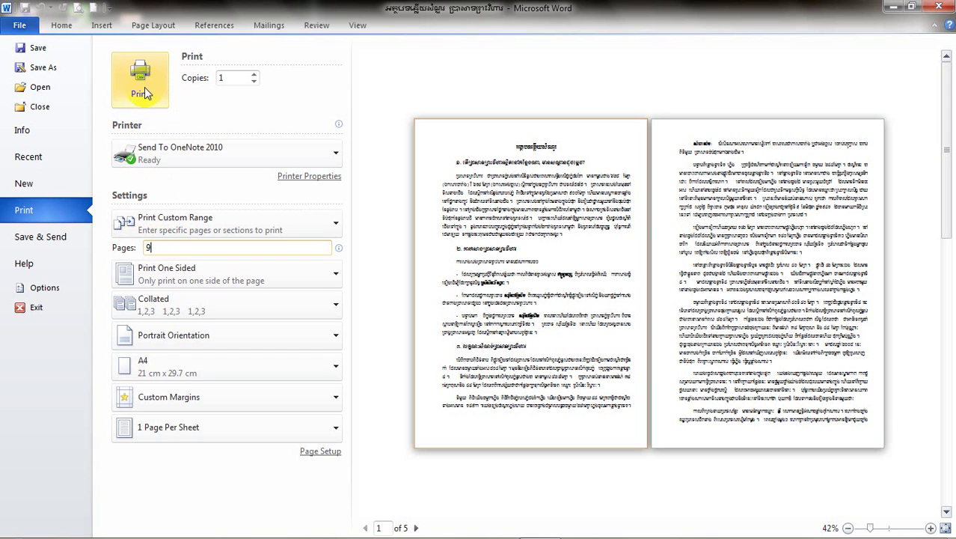
left_click(147, 247)
key("BackSpace")
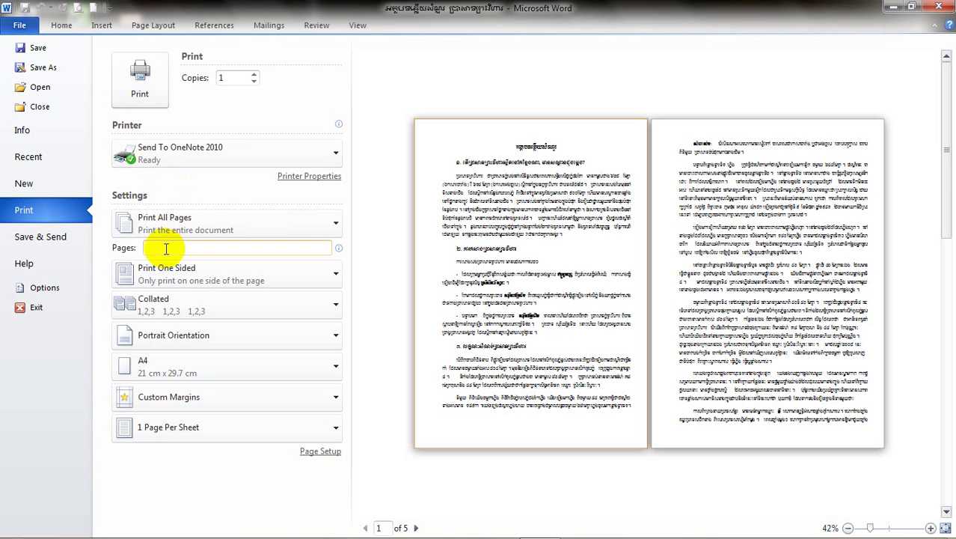
Step: Set the job to Print One Sided and review the Collated and Uncollated options
left_click(194, 281)
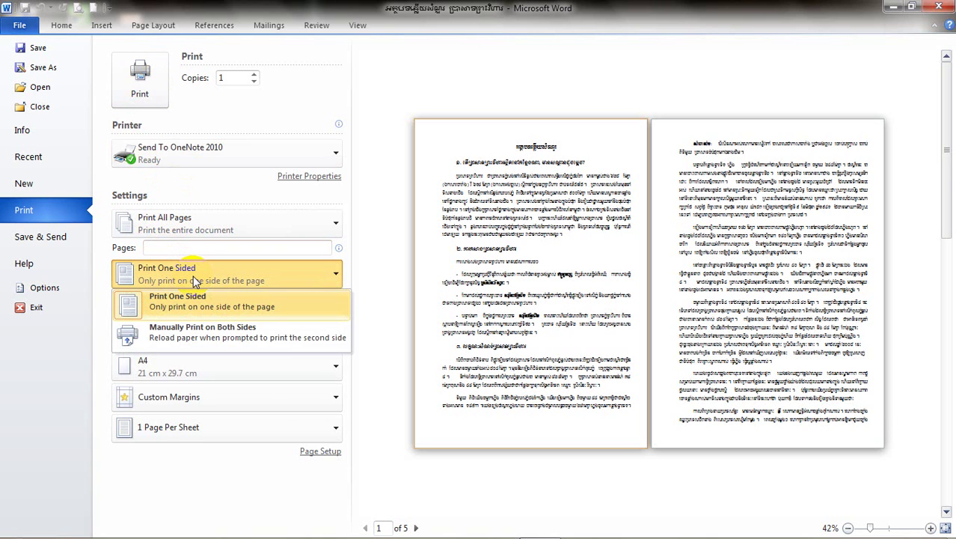
left_click(229, 307)
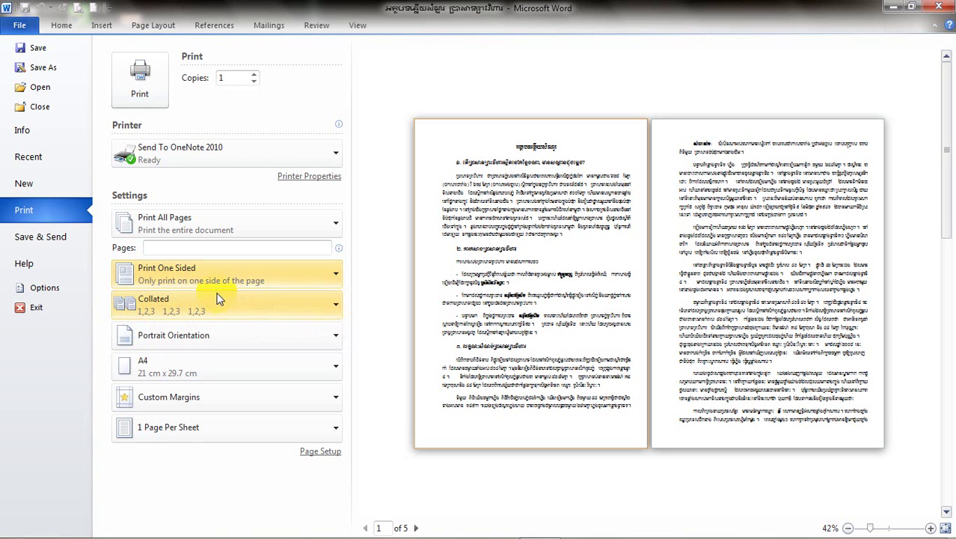
left_click(213, 307)
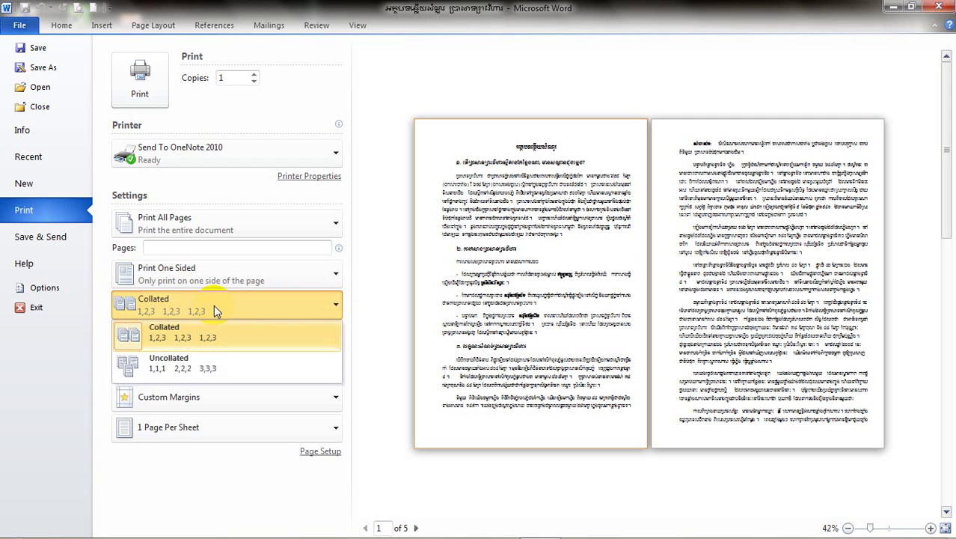
left_click(214, 307)
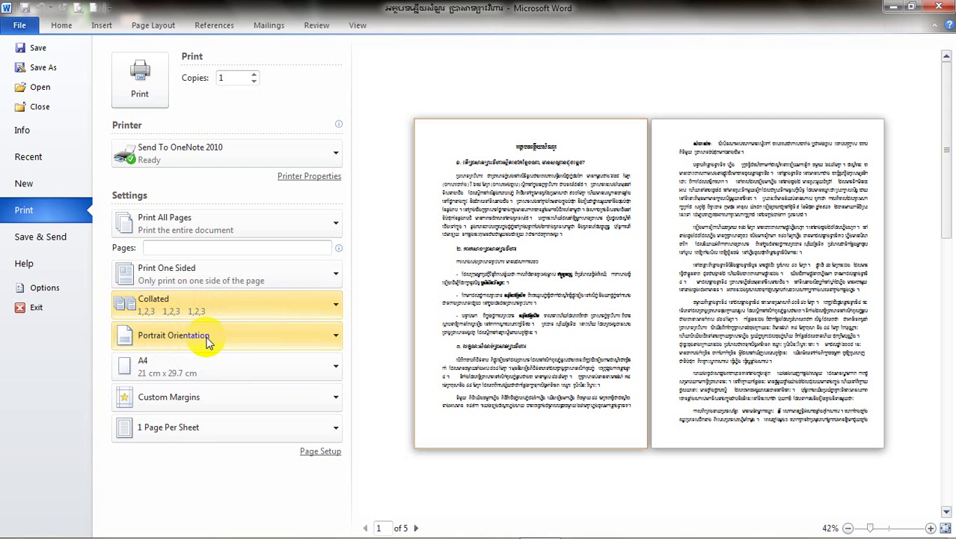
Step: Switch the page orientation between landscape and portrait twice to compare the previews, finishing with Portrait Orientation
left_click(226, 336)
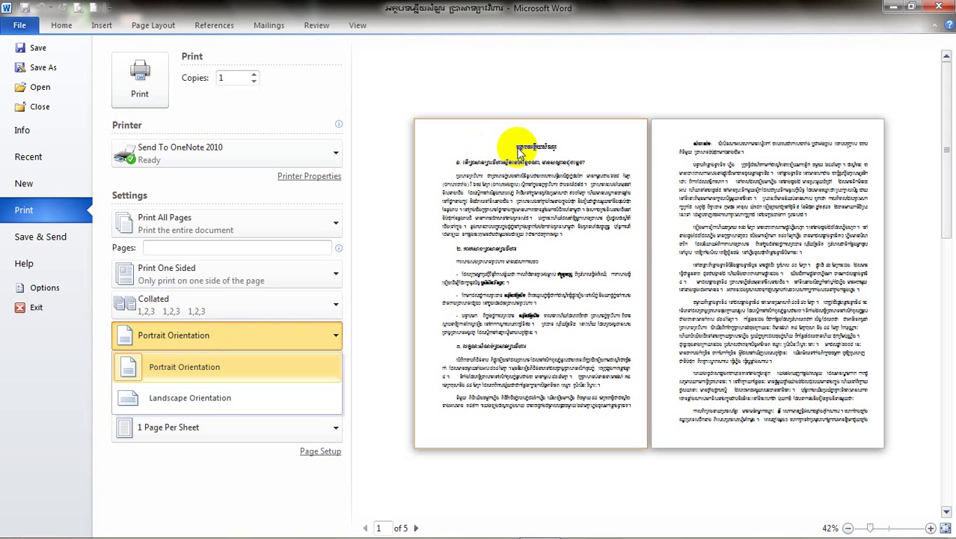
left_click(184, 400)
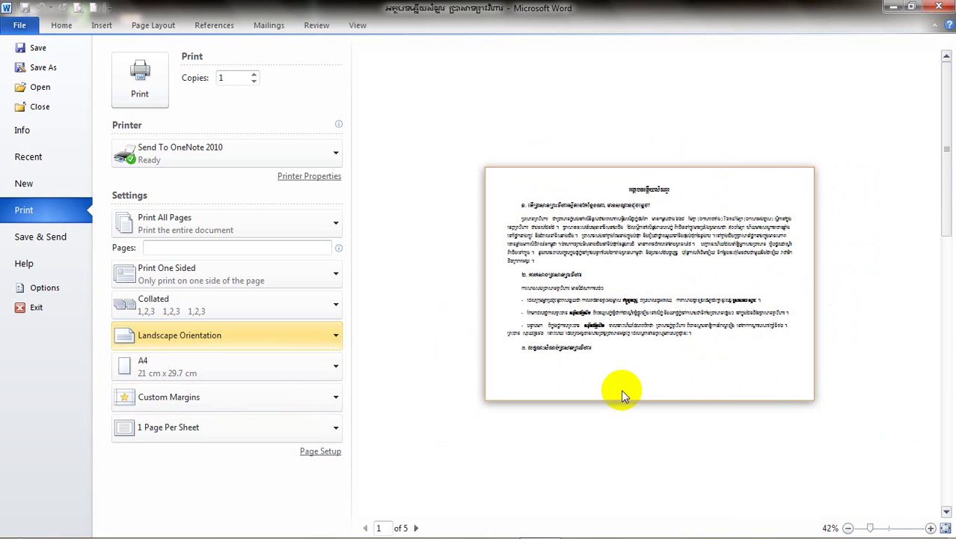
left_click(257, 336)
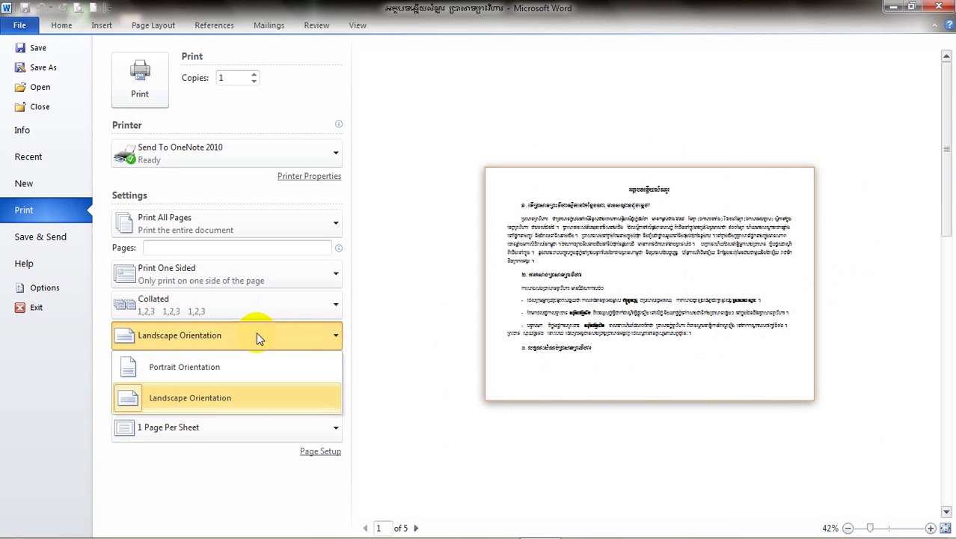
left_click(253, 368)
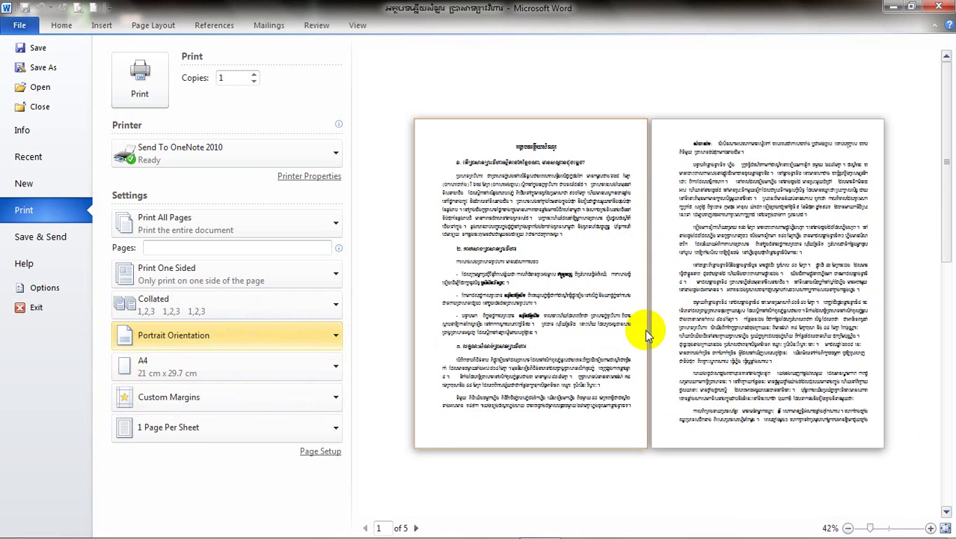
left_click(277, 332)
left_click(273, 397)
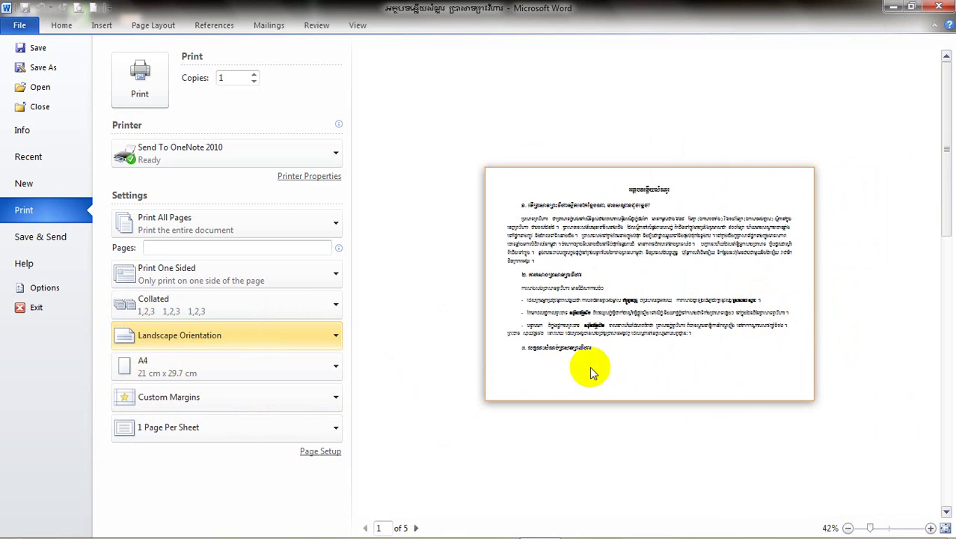
left_click(172, 343)
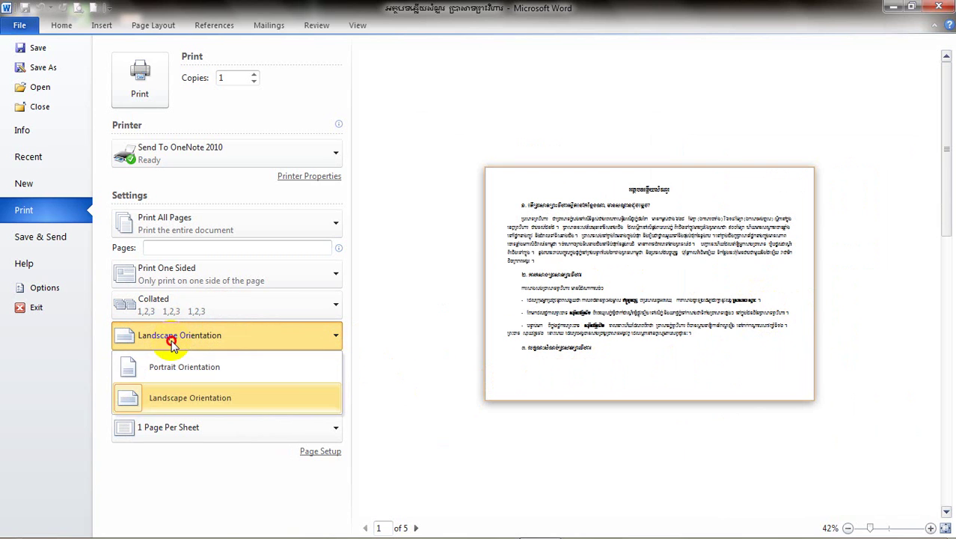
left_click(204, 368)
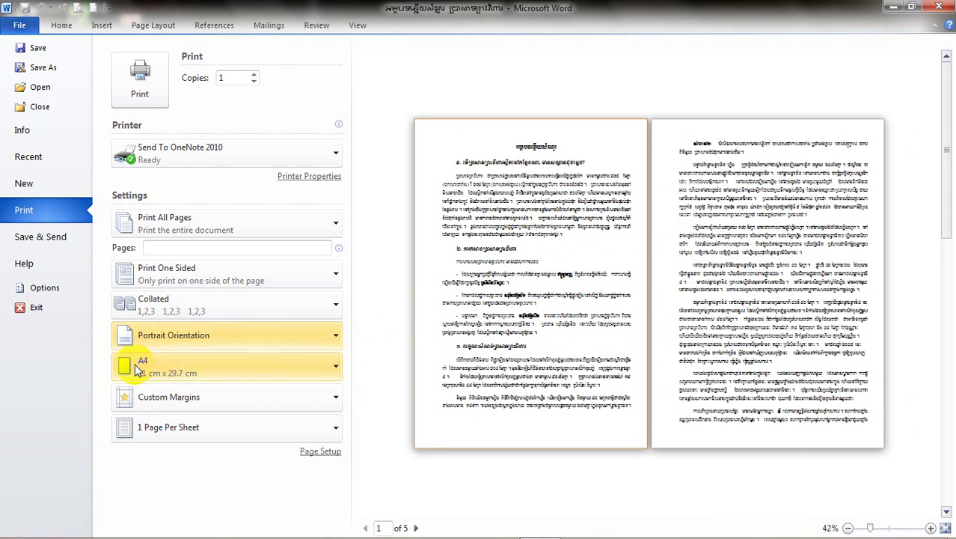
Step: Review the paper sizes and margin presets, choosing A4 paper and Custom Margins for the print job
left_click(225, 363)
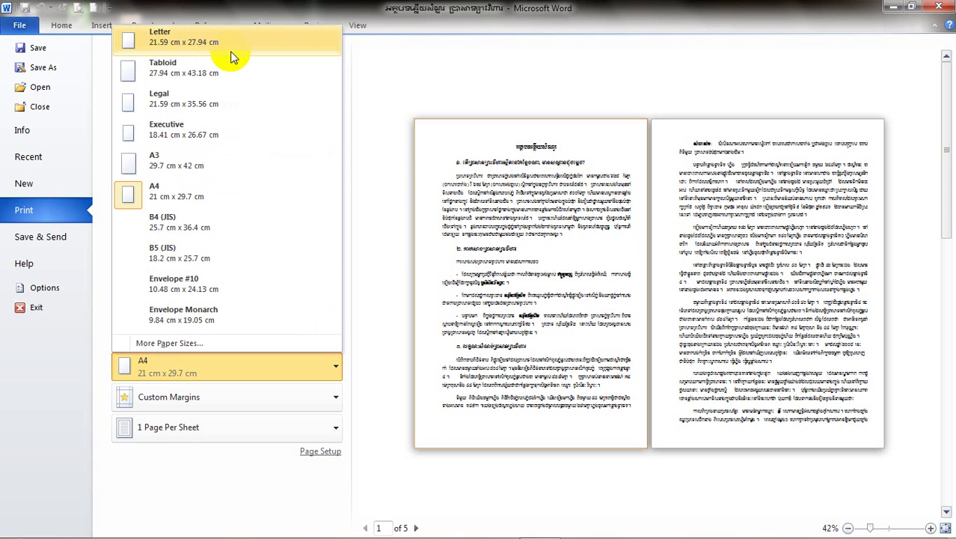
left_click(172, 192)
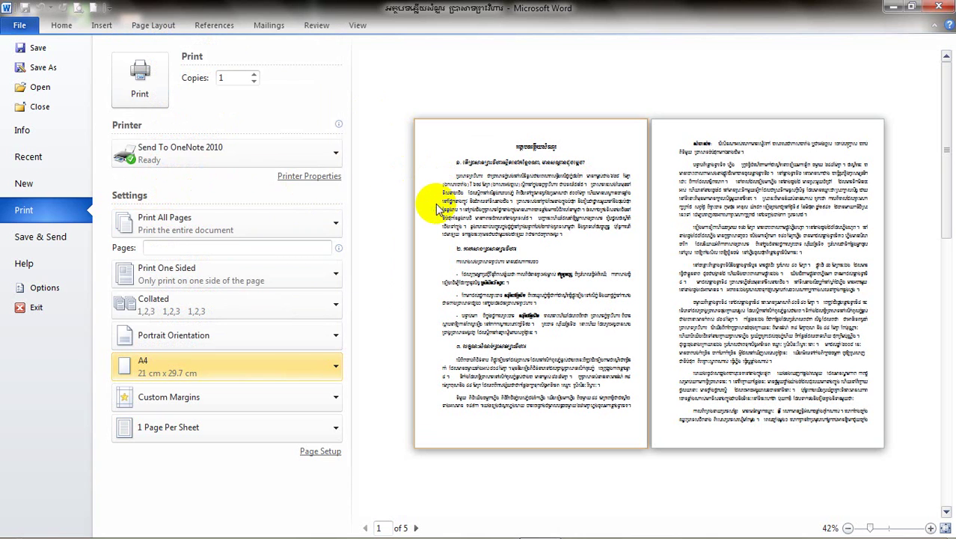
left_click(261, 396)
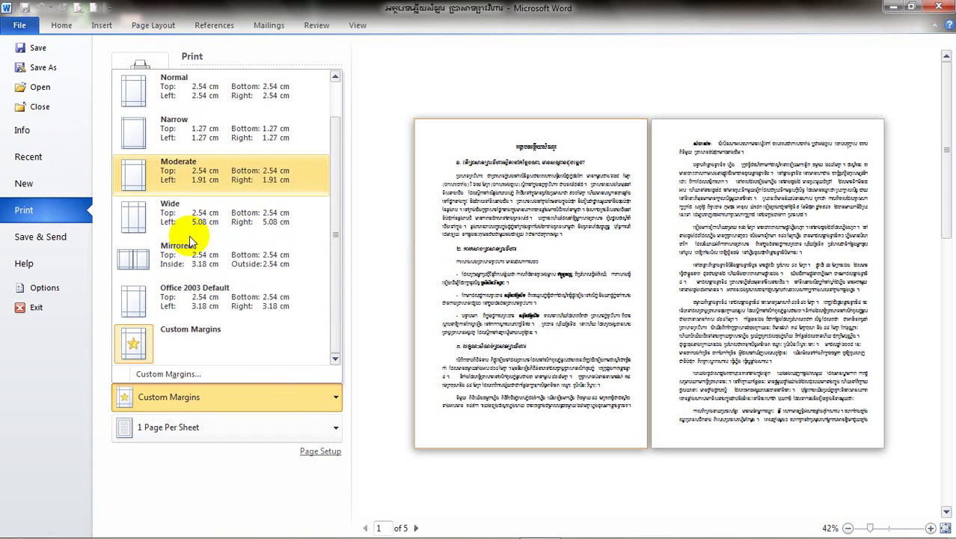
left_click(201, 339)
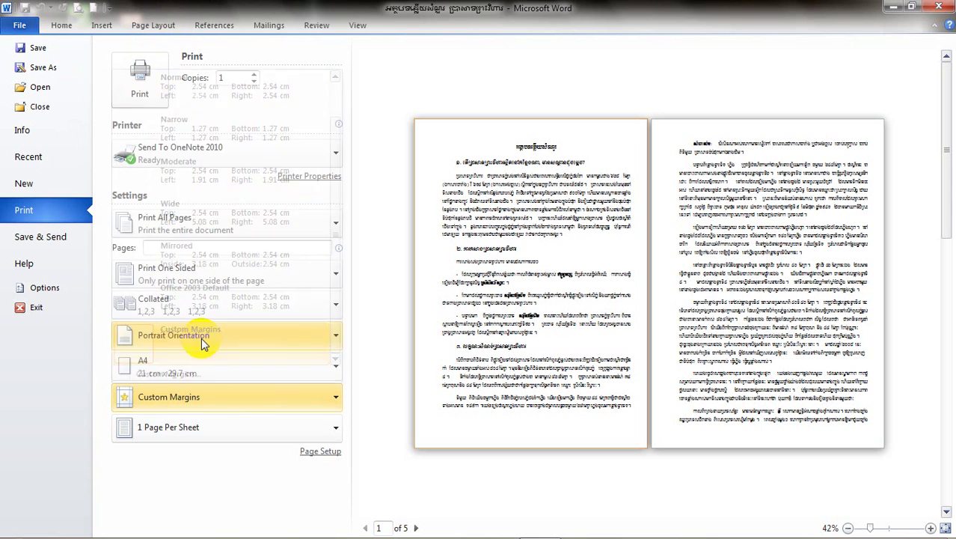
Step: Review the pages-per-sheet options, choose 1 Page Per Sheet and print the document
left_click(220, 434)
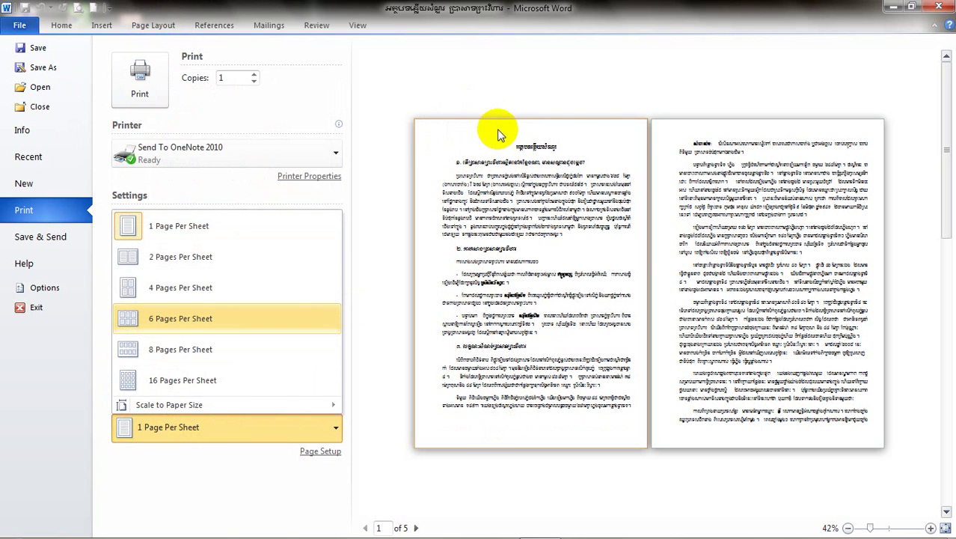
left_click(589, 199)
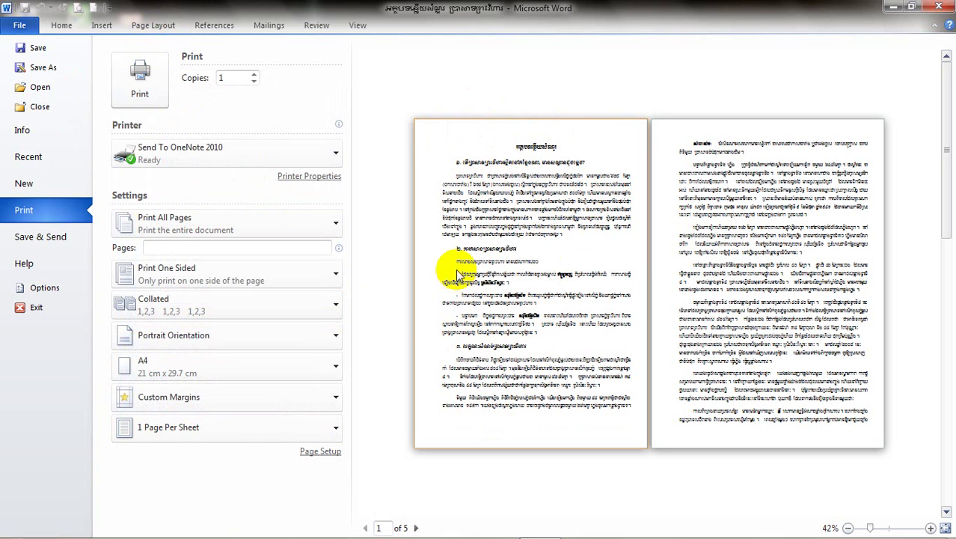
left_click(326, 427)
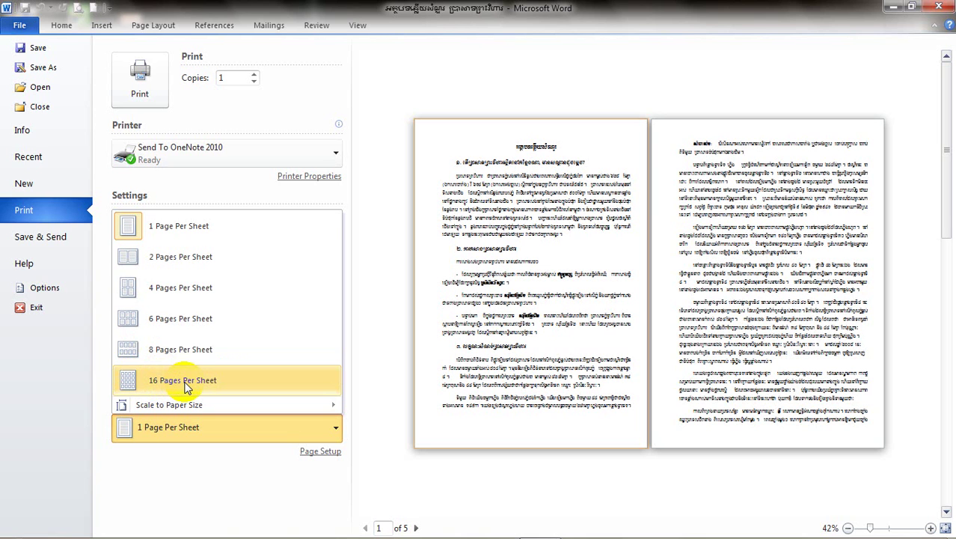
left_click(154, 230)
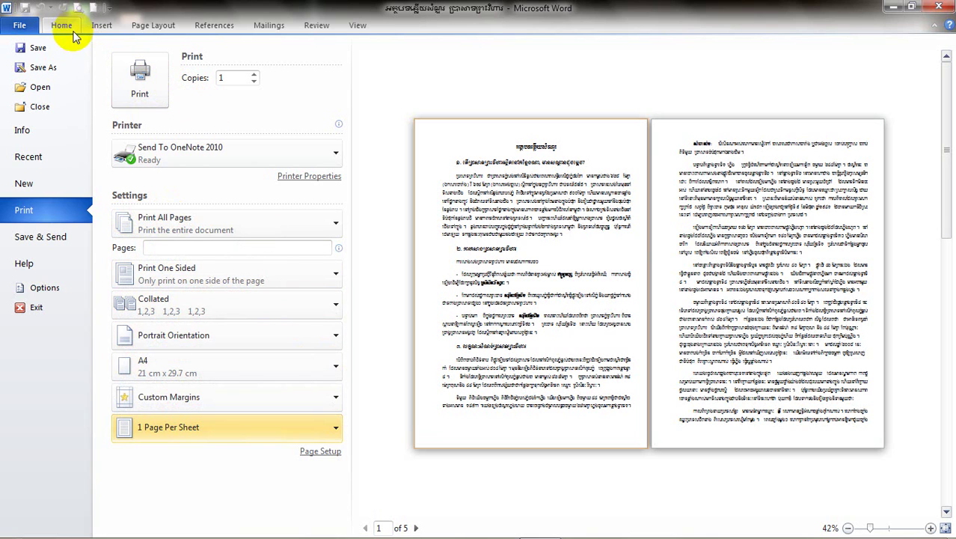
left_click(132, 80)
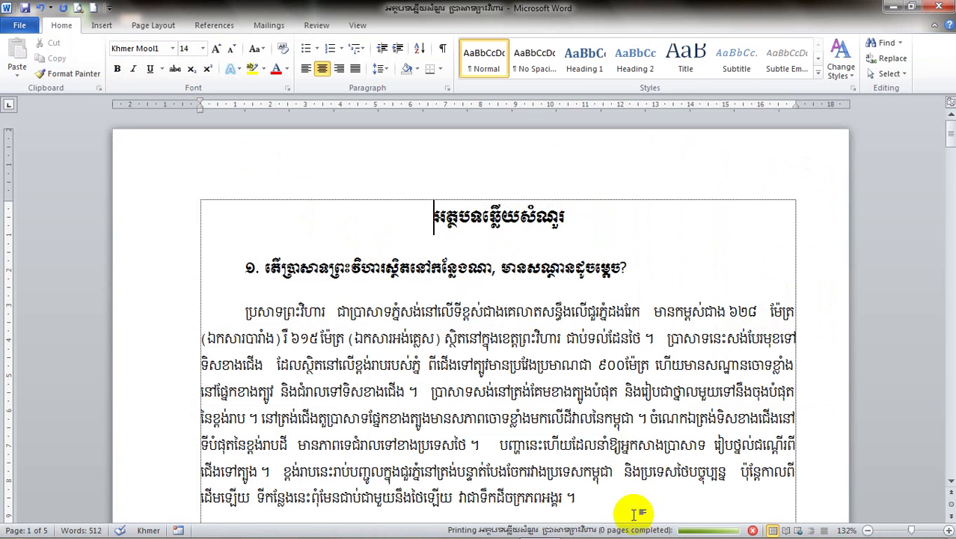